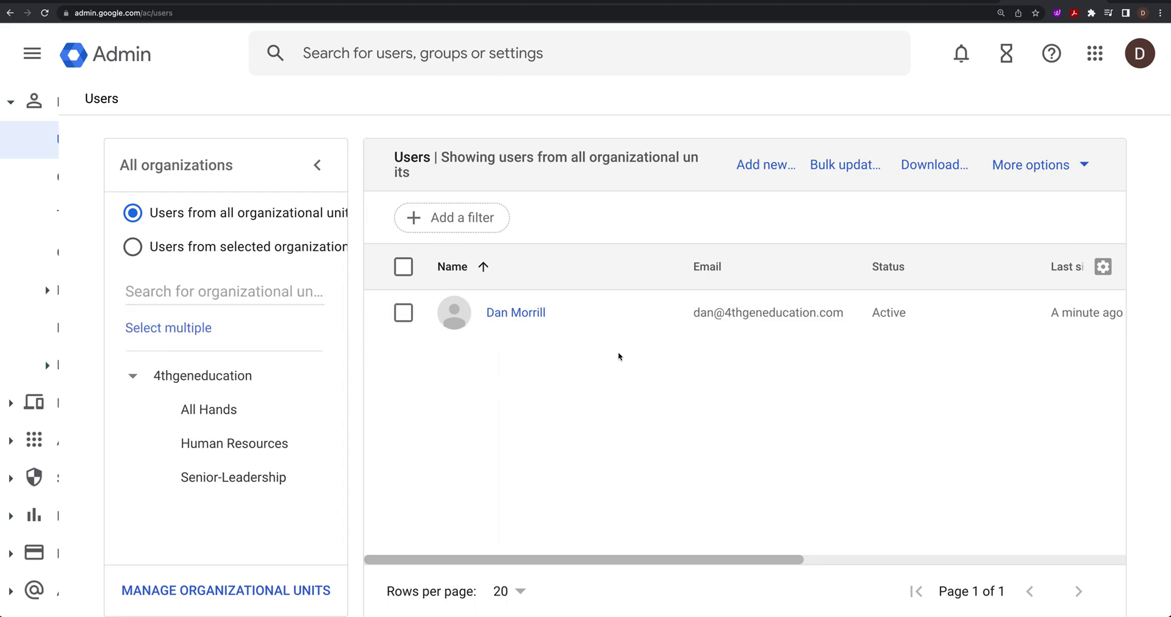
Step: Reveal the Reset password, Update user and More options actions on the user's row in Users
mouse_move(550, 310)
click(1079, 322)
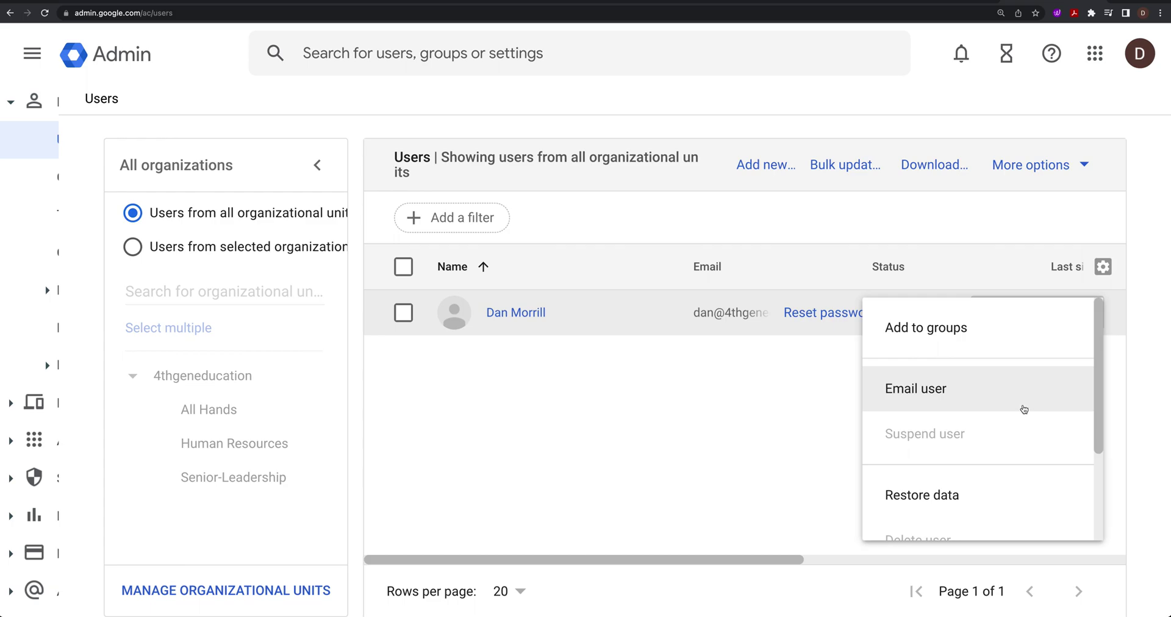
scroll(1023, 409, down, 3)
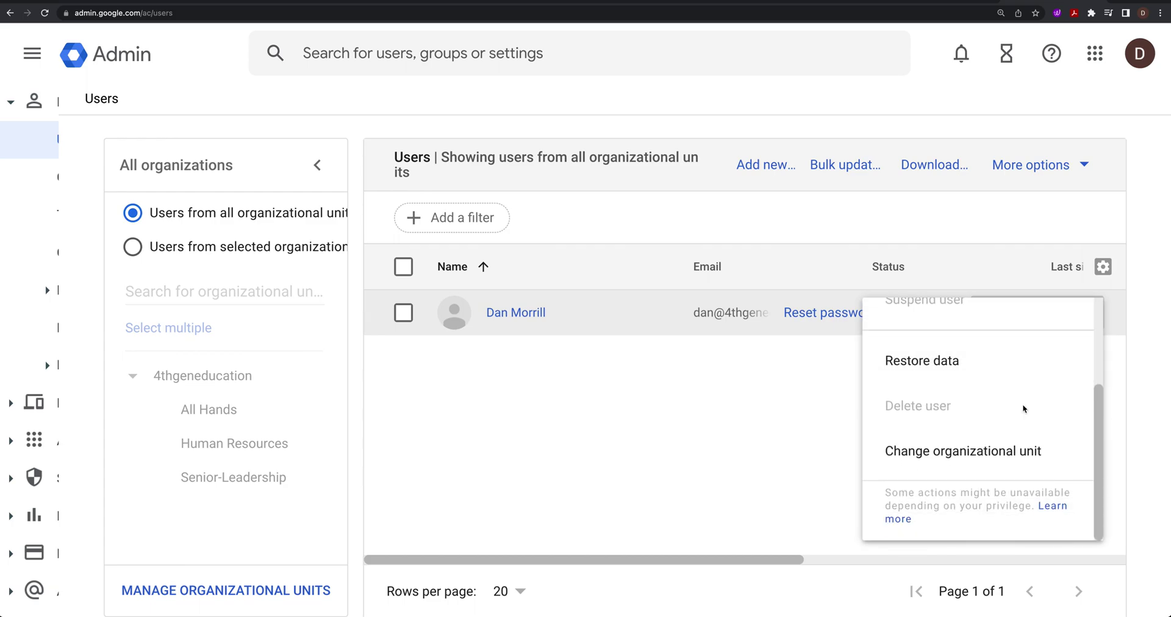
scroll(1025, 422, up, 1)
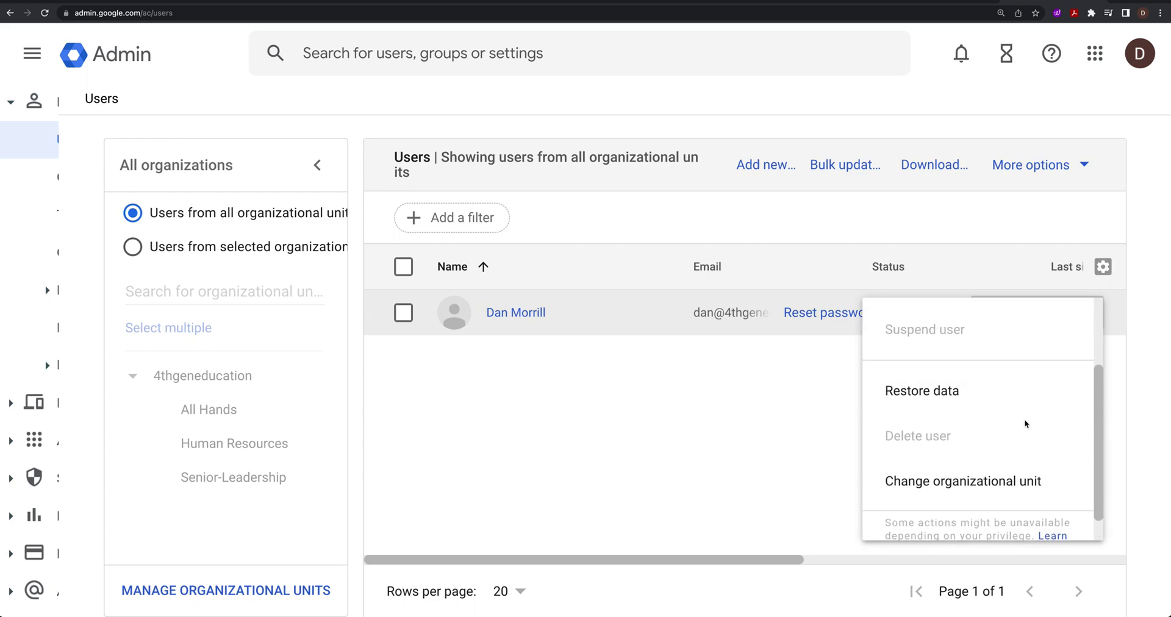
scroll(1024, 423, up, 3)
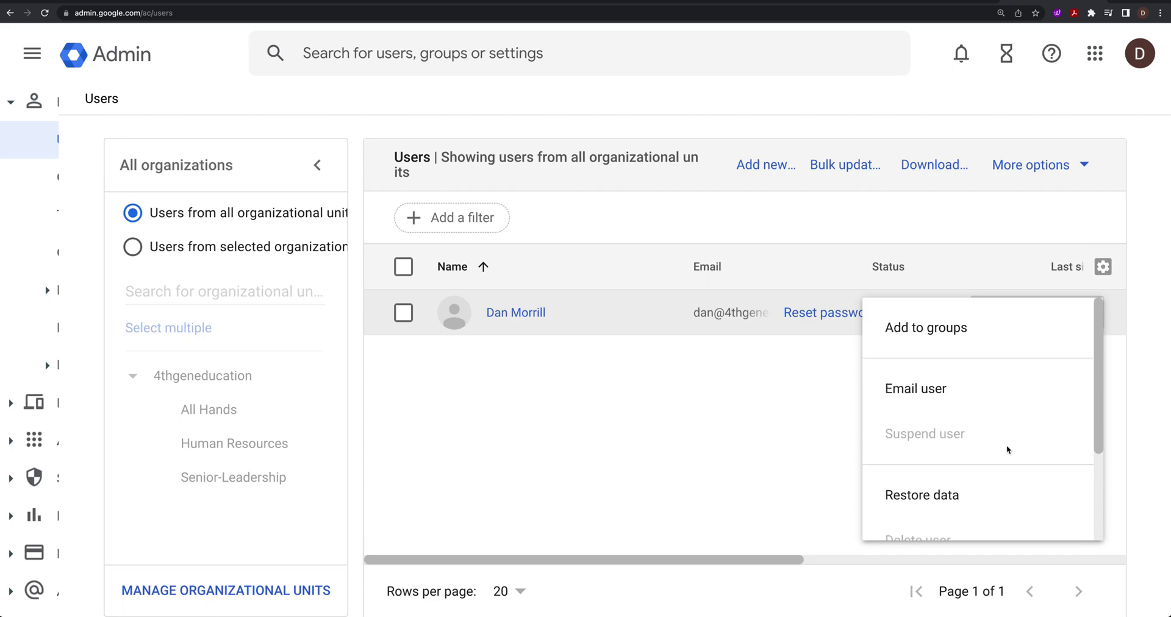
click(601, 404)
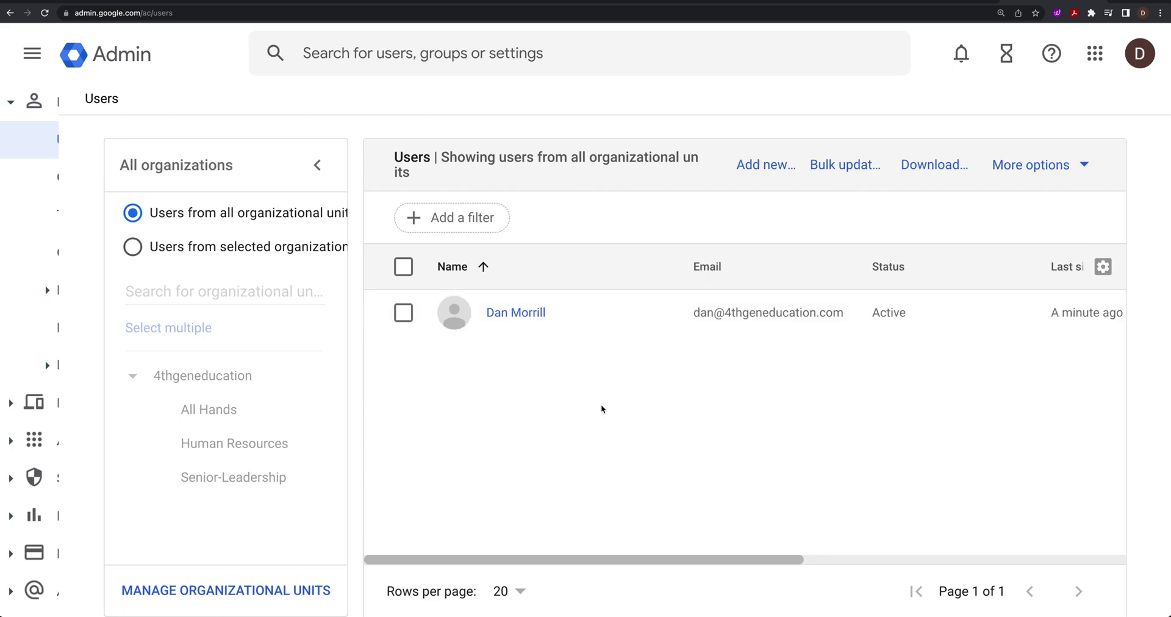
Step: Open the admin user's account details and bring the Security card with 2-step verification into view
click(504, 313)
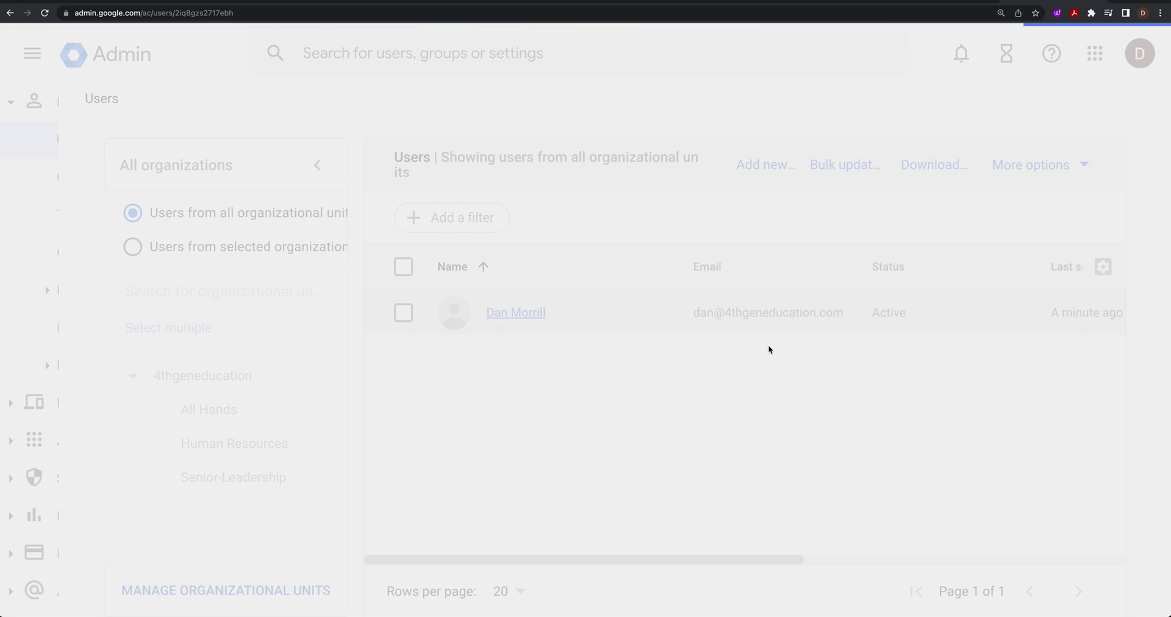
scroll(892, 353, down, 2)
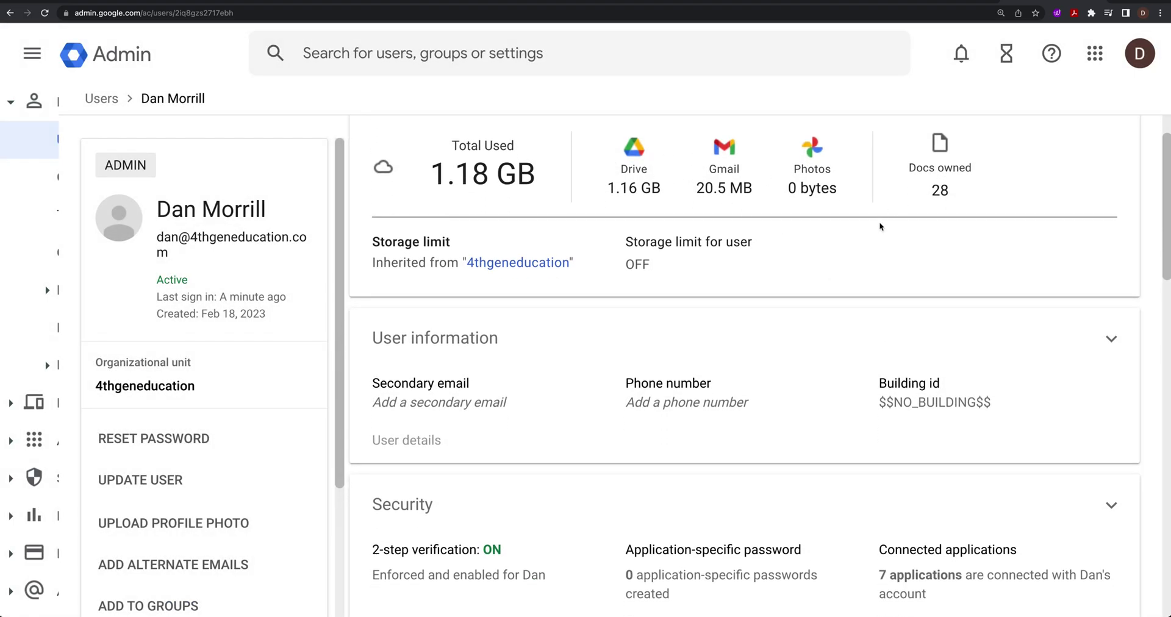
scroll(920, 248, down, 2)
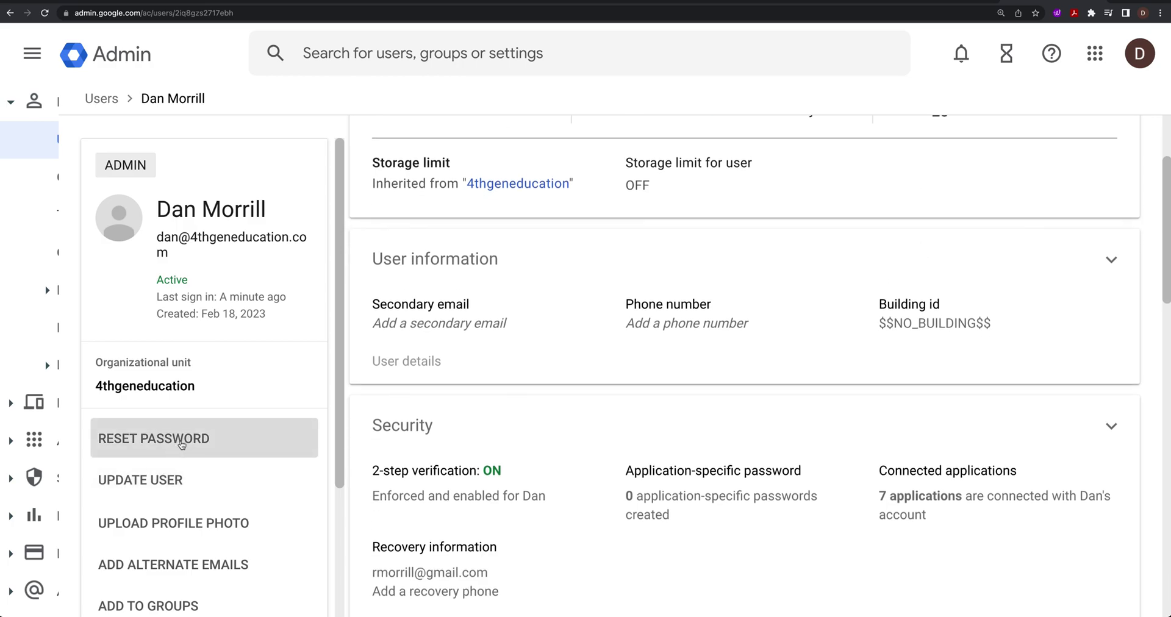
scroll(181, 445, down, 3)
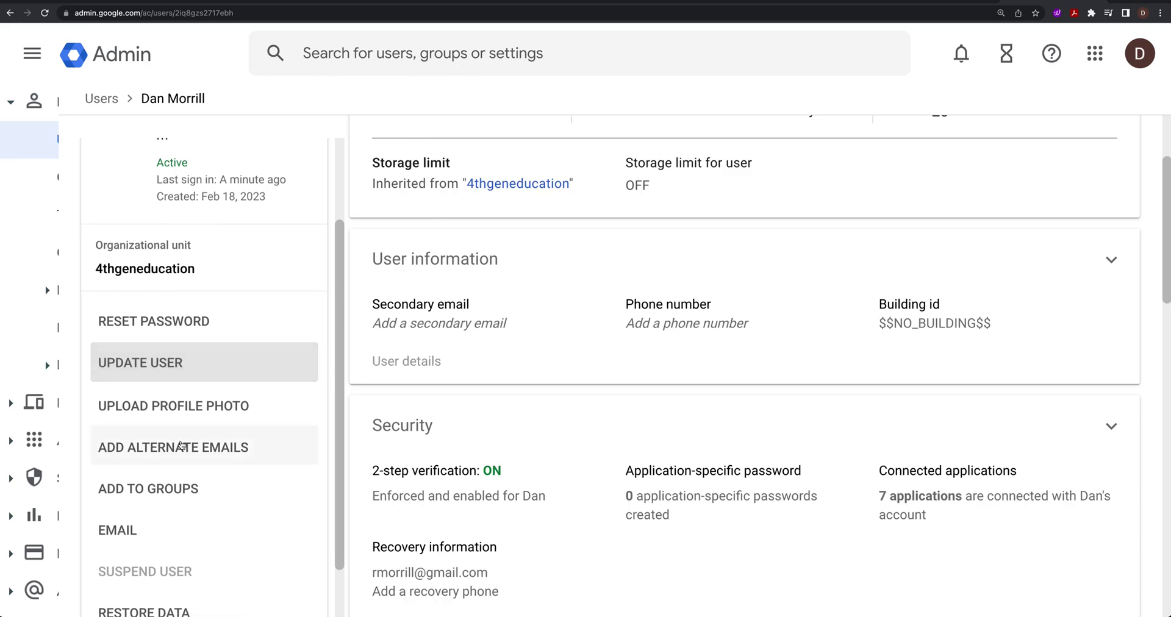
scroll(181, 445, down, 3)
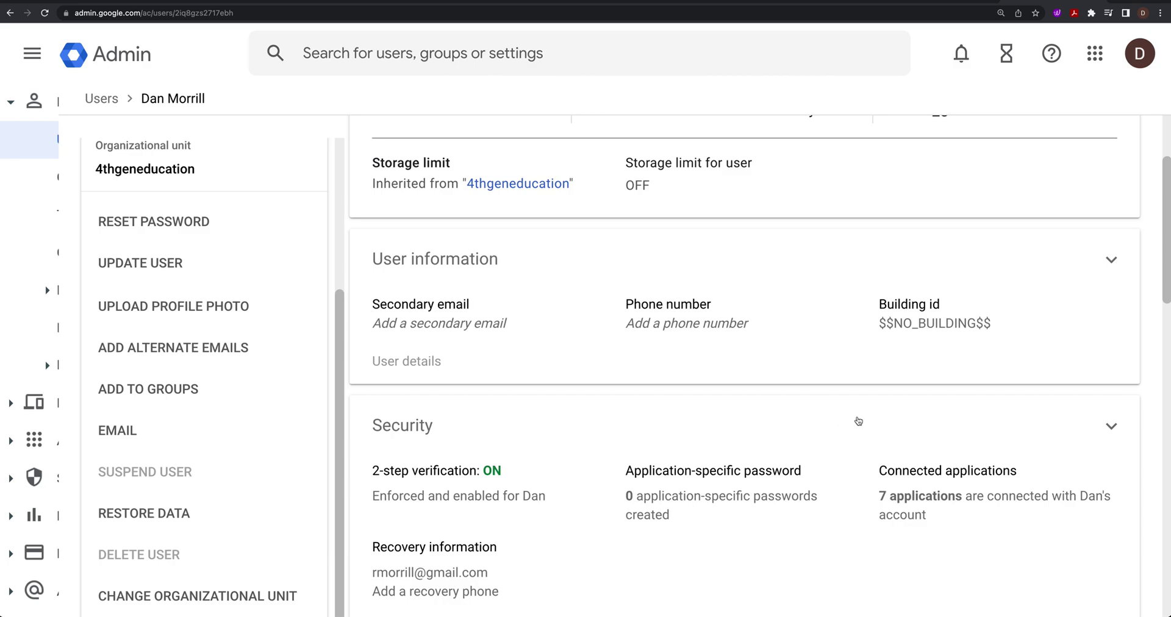
scroll(858, 421, down, 3)
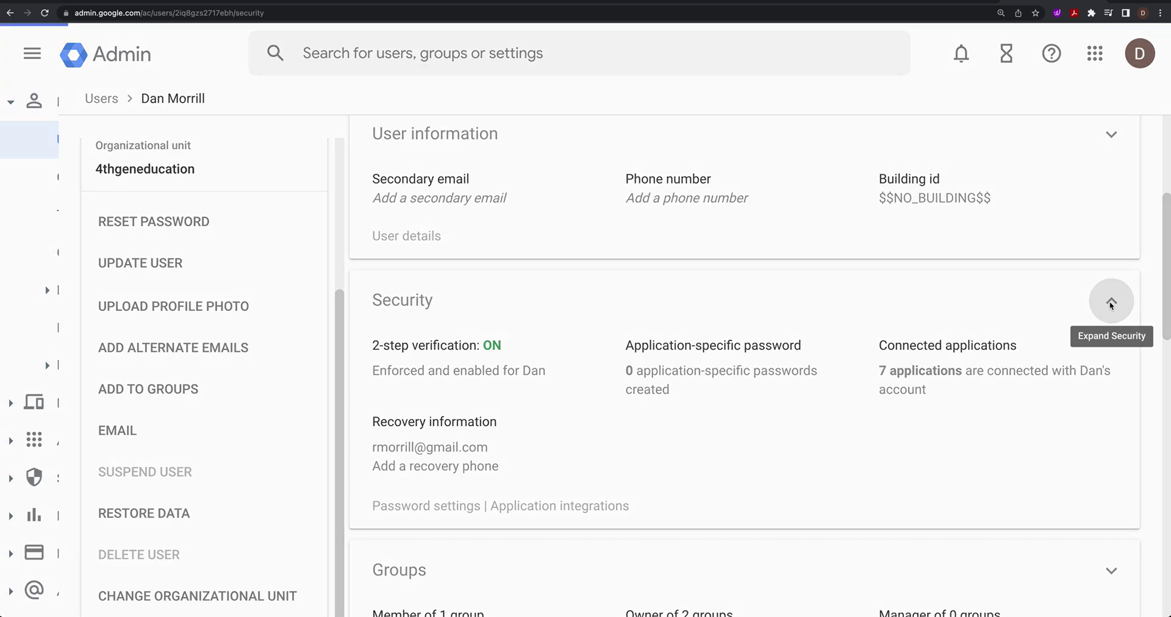
Step: Open the user's full Security page and expand Sign in cookies to show RESET and DONE
click(1111, 304)
scroll(927, 344, down, 1)
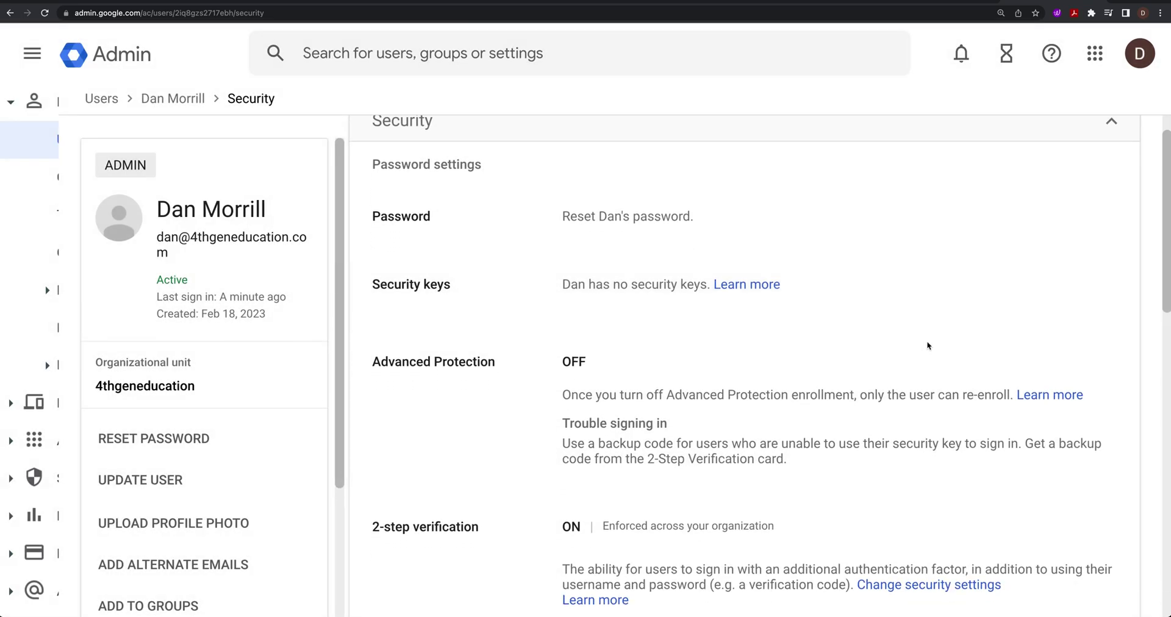
scroll(906, 357, down, 3)
scroll(905, 357, down, 8)
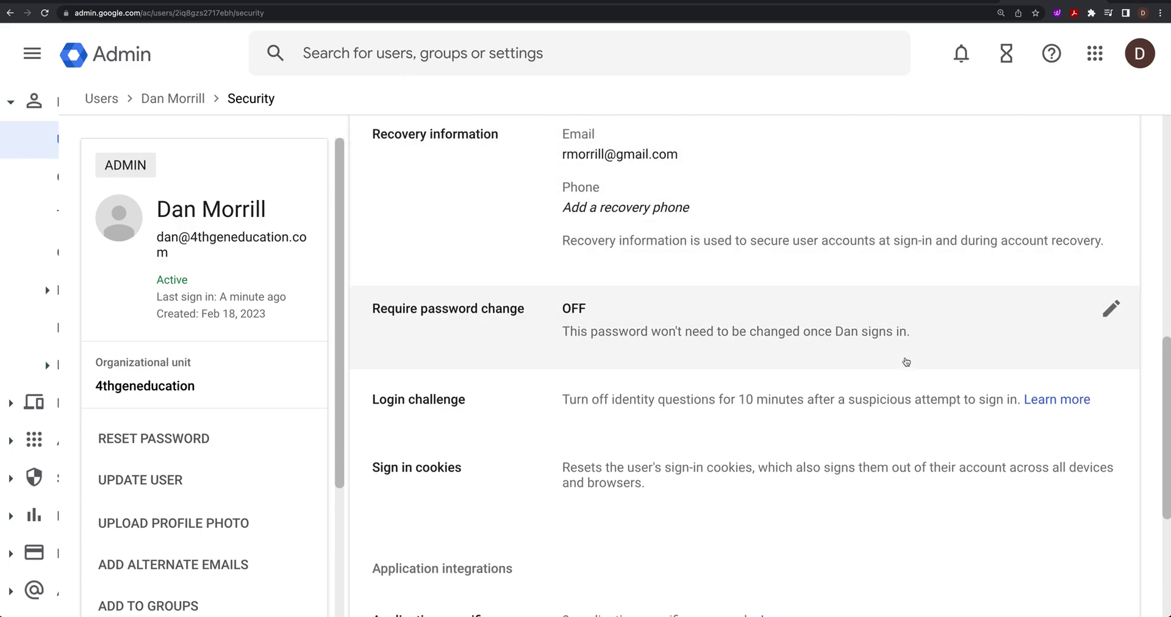
scroll(800, 354, down, 1)
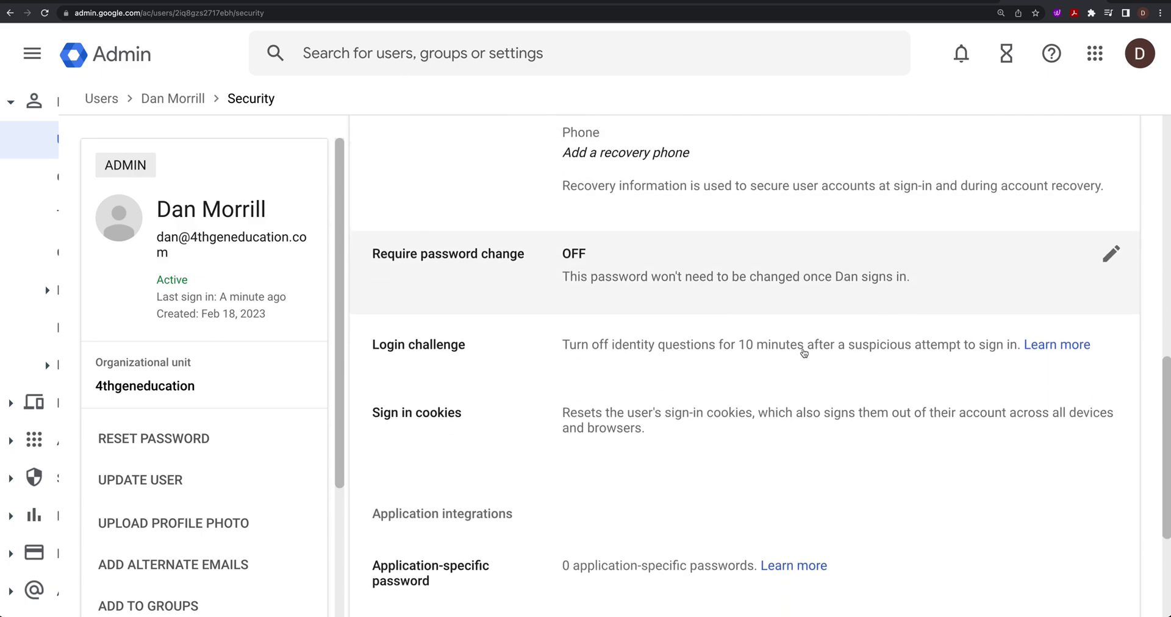
scroll(803, 352, down, 1)
click(708, 376)
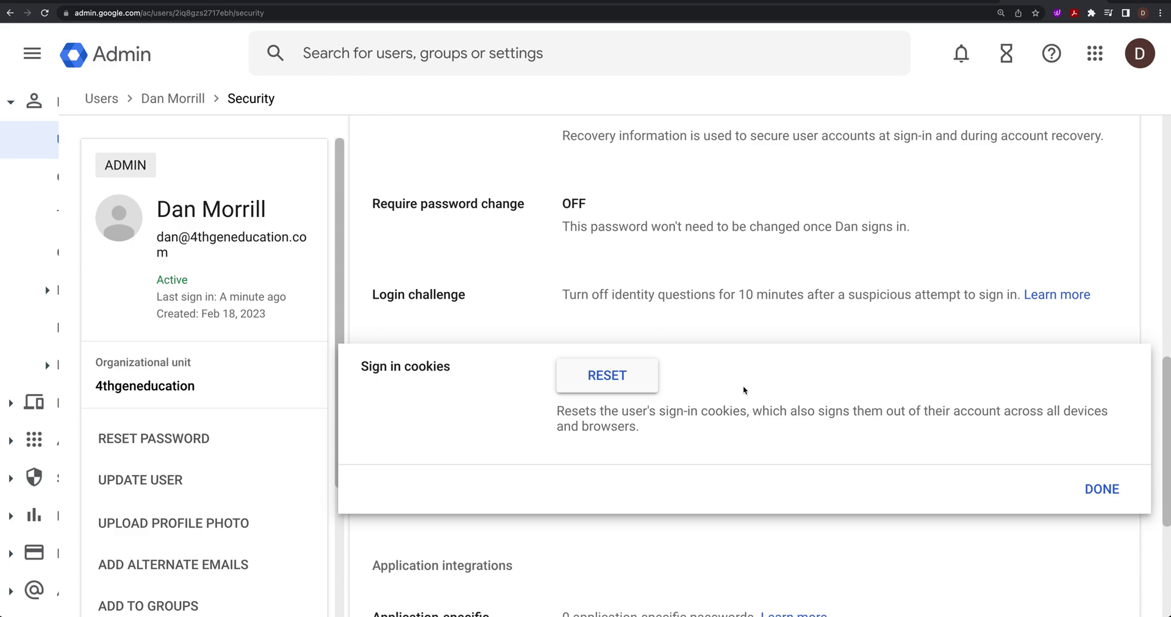
scroll(244, 360, down, 4)
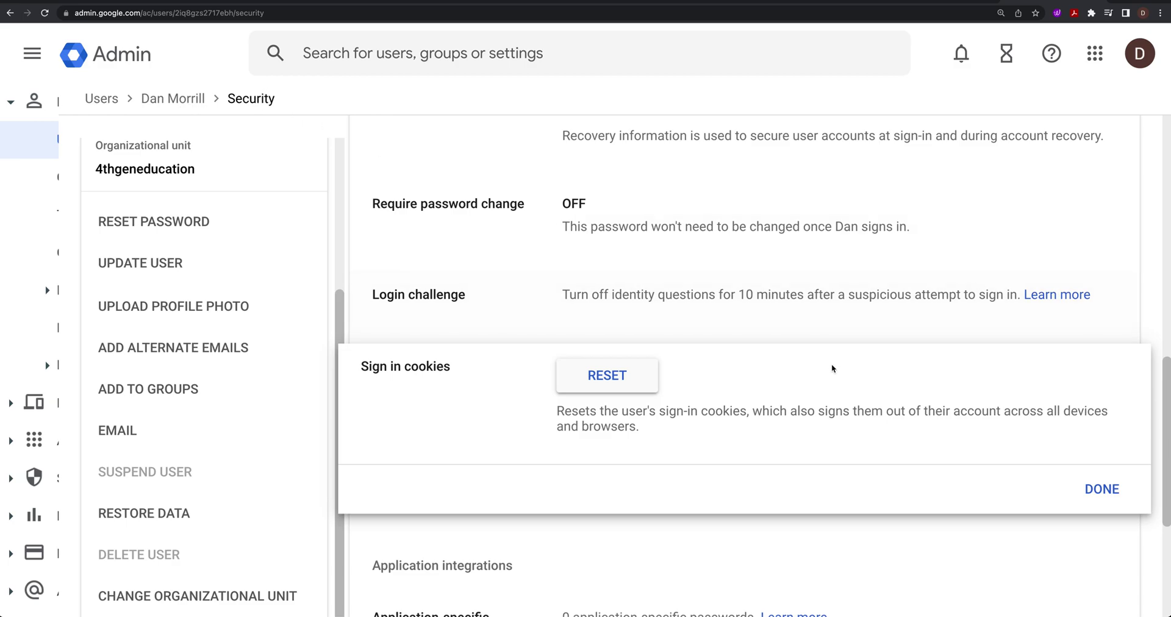
scroll(833, 367, down, 5)
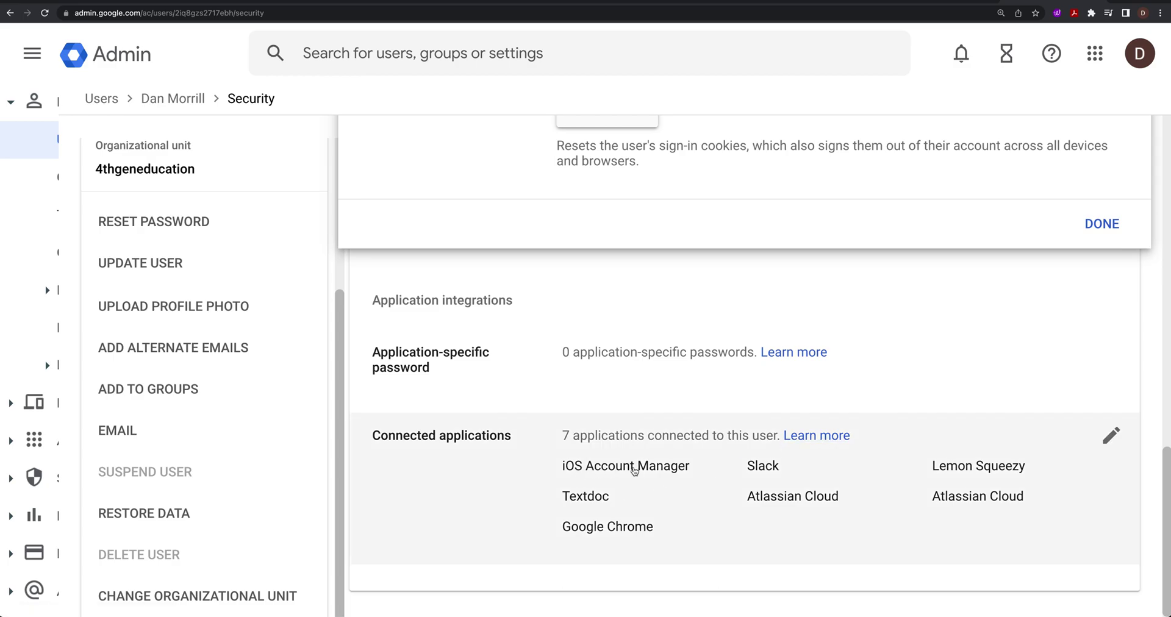
Step: Expand the Connected applications table listing 7 apps, including Lemon Squeezy, Textdoc and Atlassian Cloud
click(1110, 438)
scroll(963, 445, down, 3)
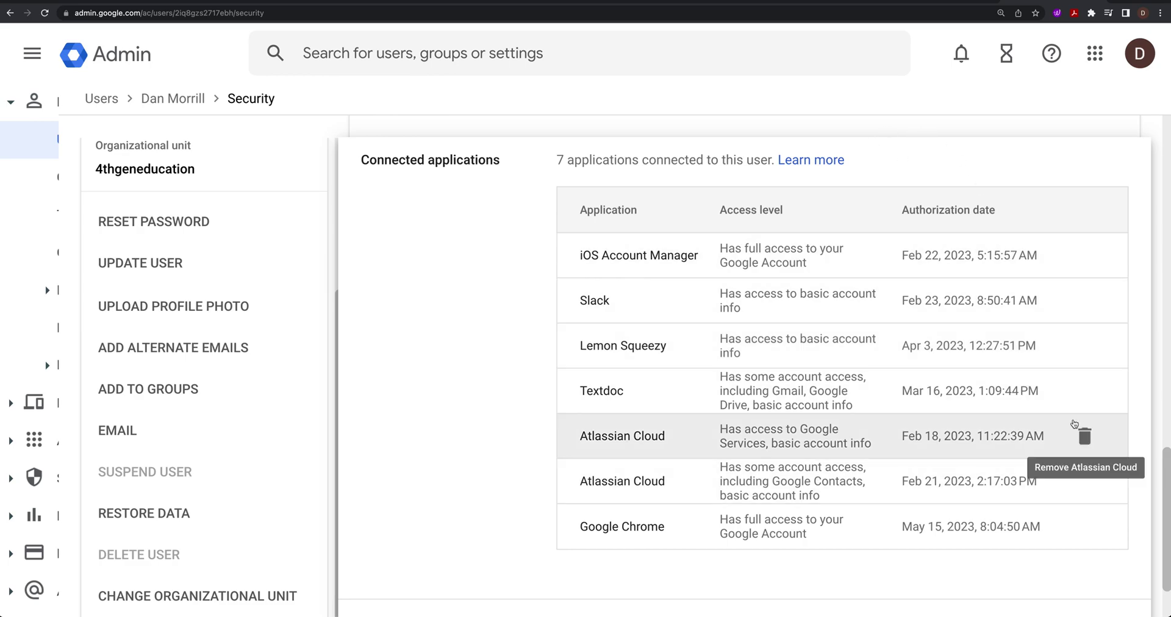
Step: Reopen the Sign in cookies reset panel on the user's Security page
scroll(1075, 411, up, 10)
scroll(1077, 414, up, 1)
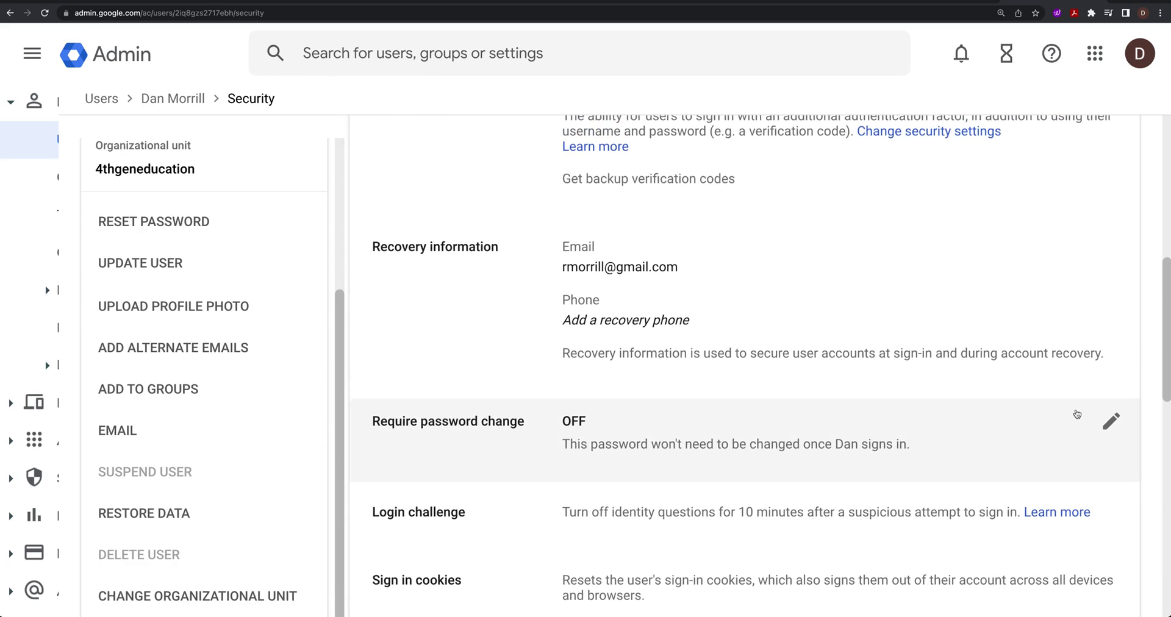
scroll(1064, 413, down, 2)
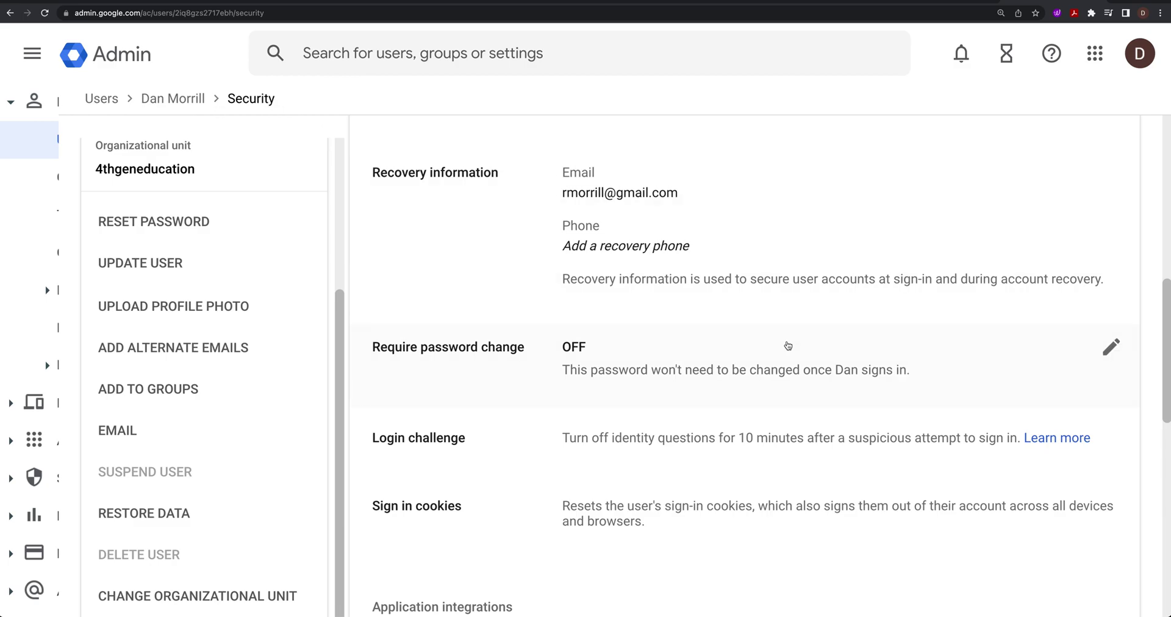
scroll(793, 360, down, 3)
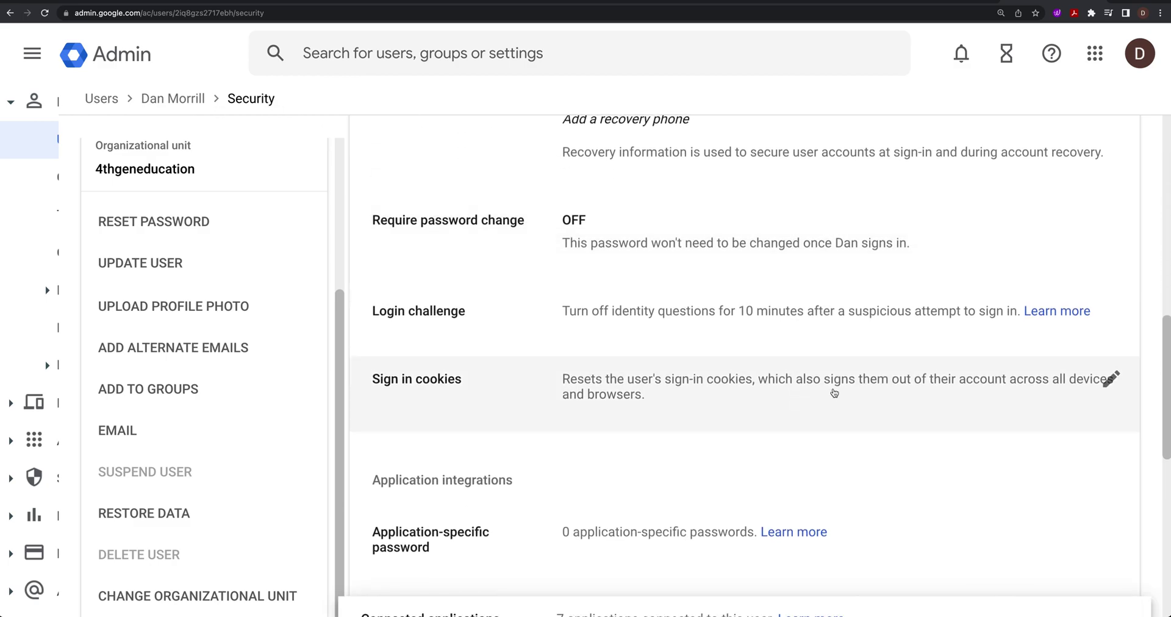
scroll(831, 393, up, 15)
scroll(834, 391, down, 12)
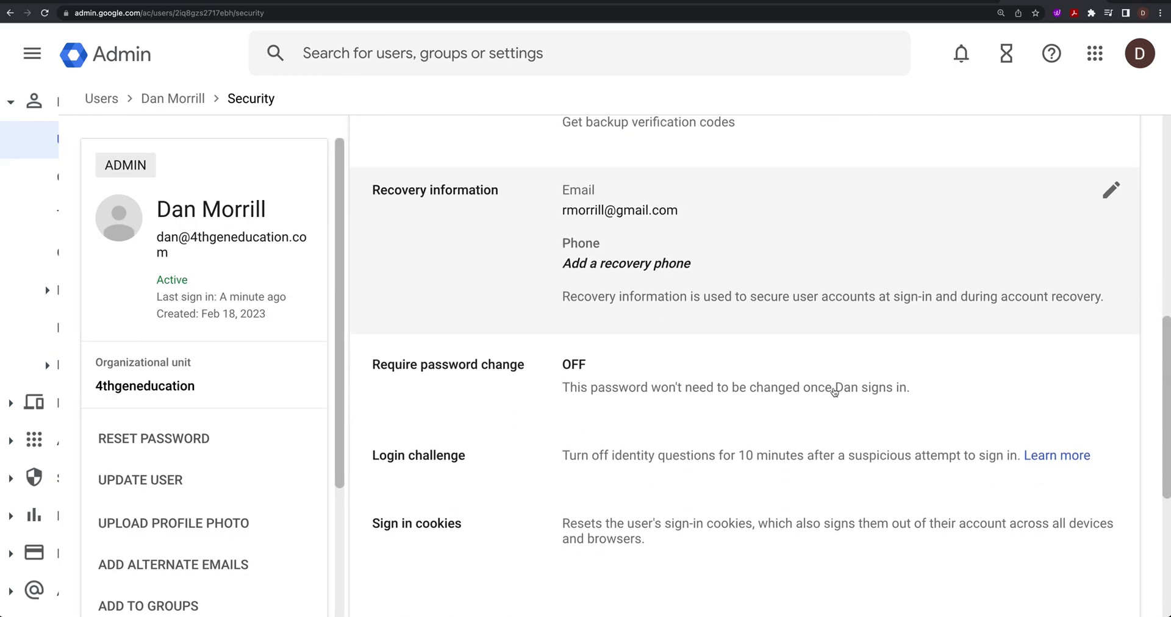
click(1108, 305)
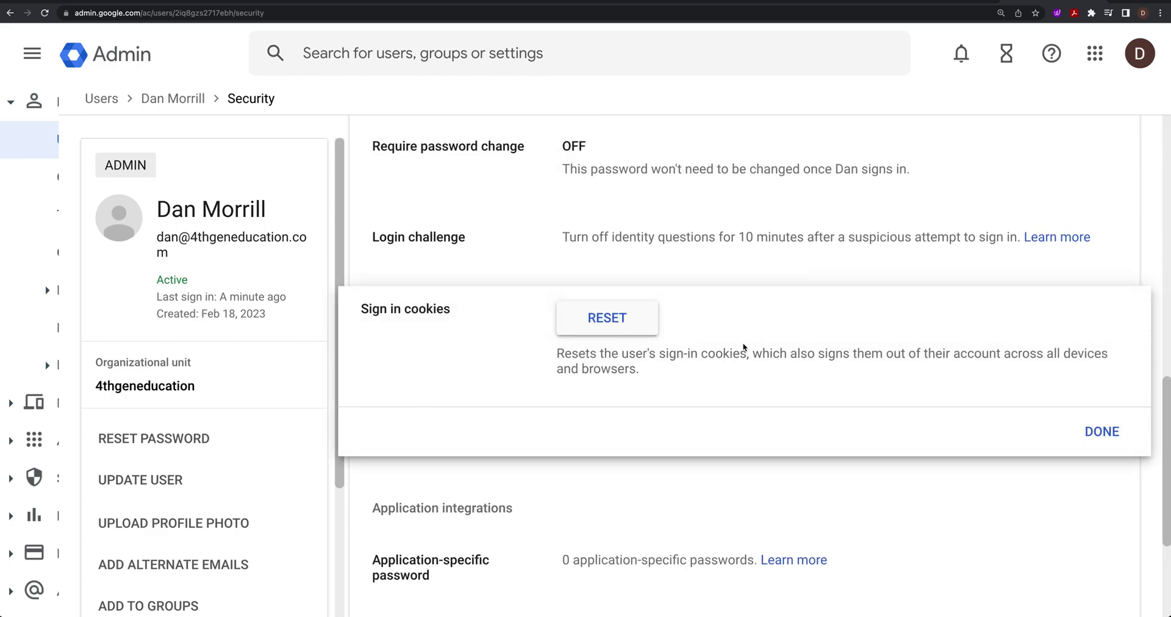
Step: Expand the Connected applications table showing each app's access level and authorization date
scroll(142, 381, down, 4)
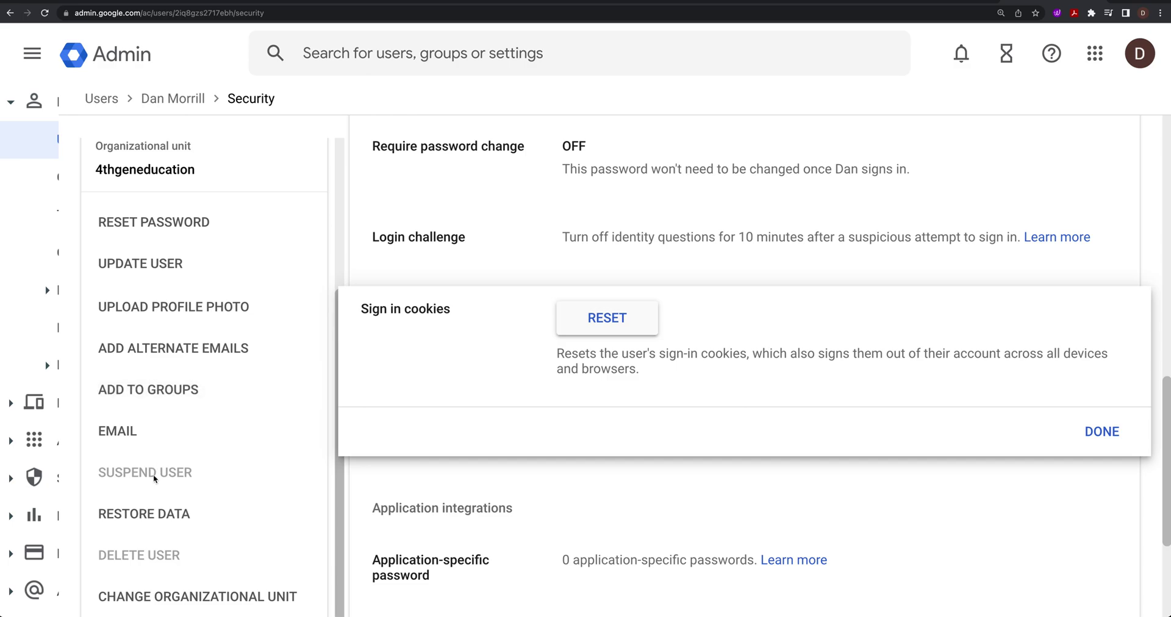
scroll(668, 457, down, 3)
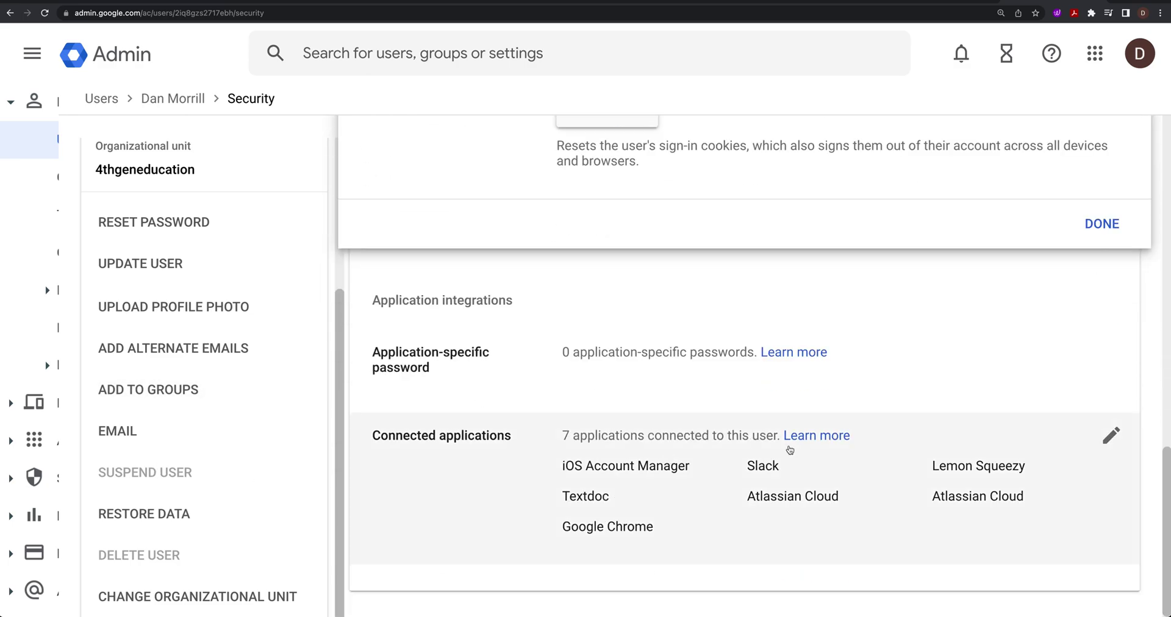
click(1110, 437)
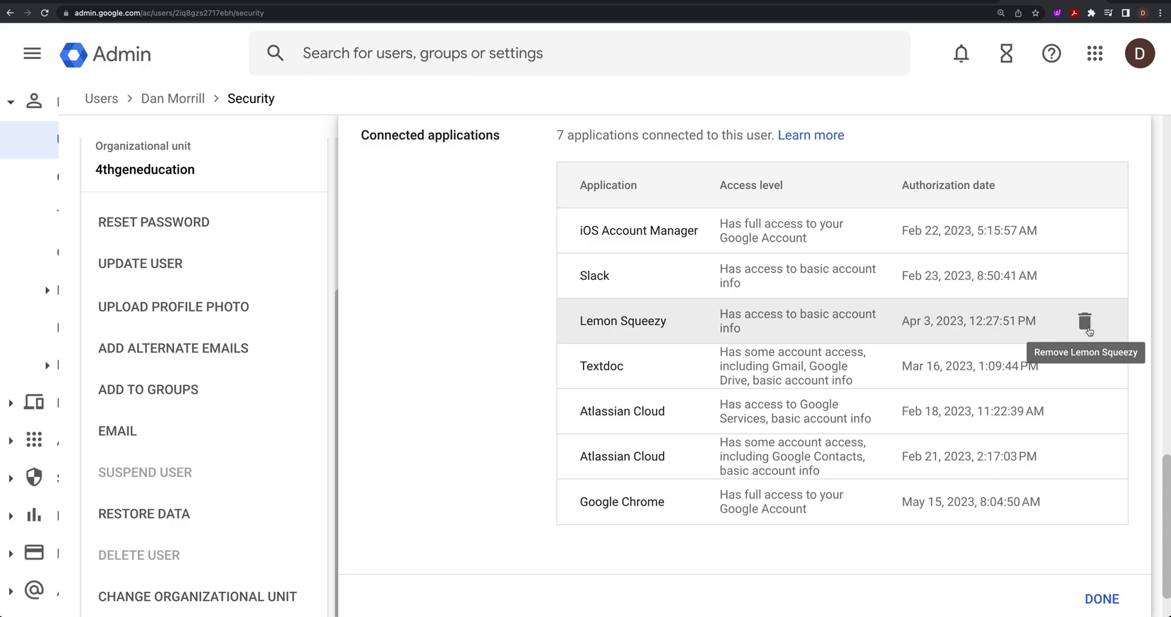
scroll(1089, 323, up, 5)
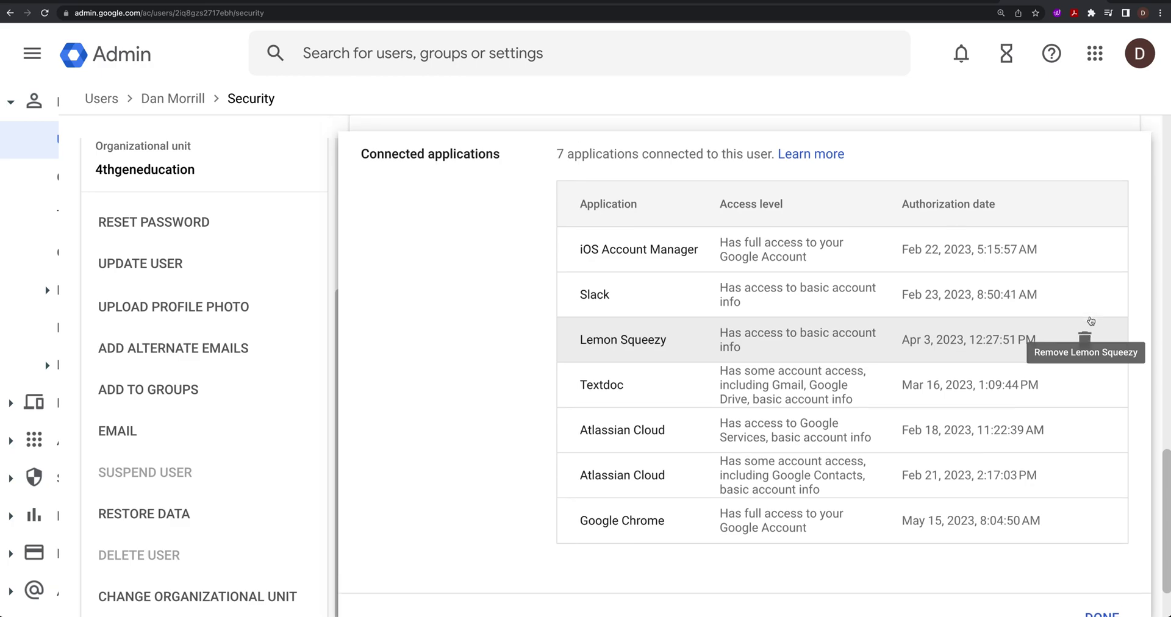